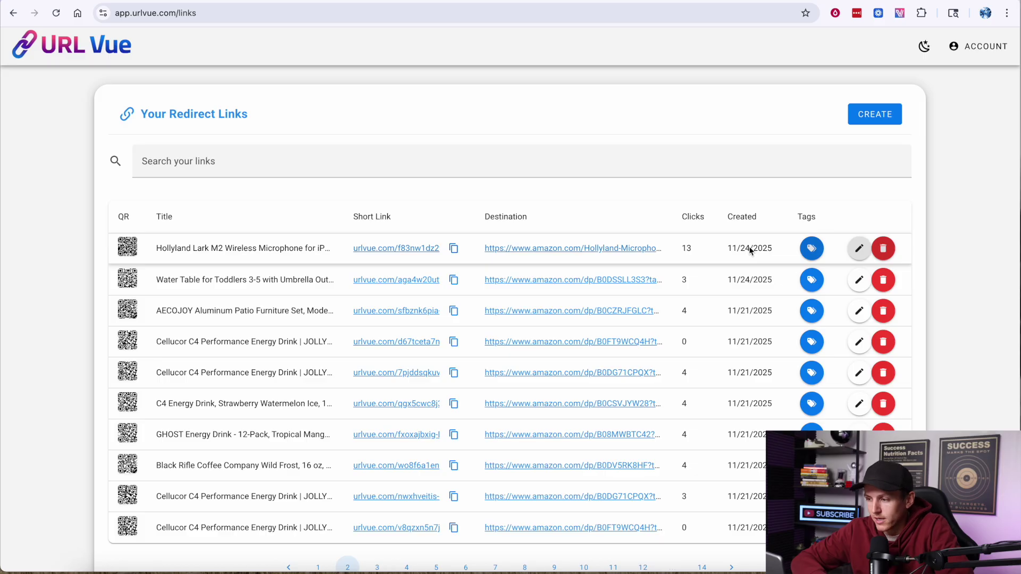
Show the QR code of the Hollyland Lark M2 microphone link and examine its analytics: clicks, visitors, device types and operating systems
{"action": "left_click", "coordinate": [128, 247]}
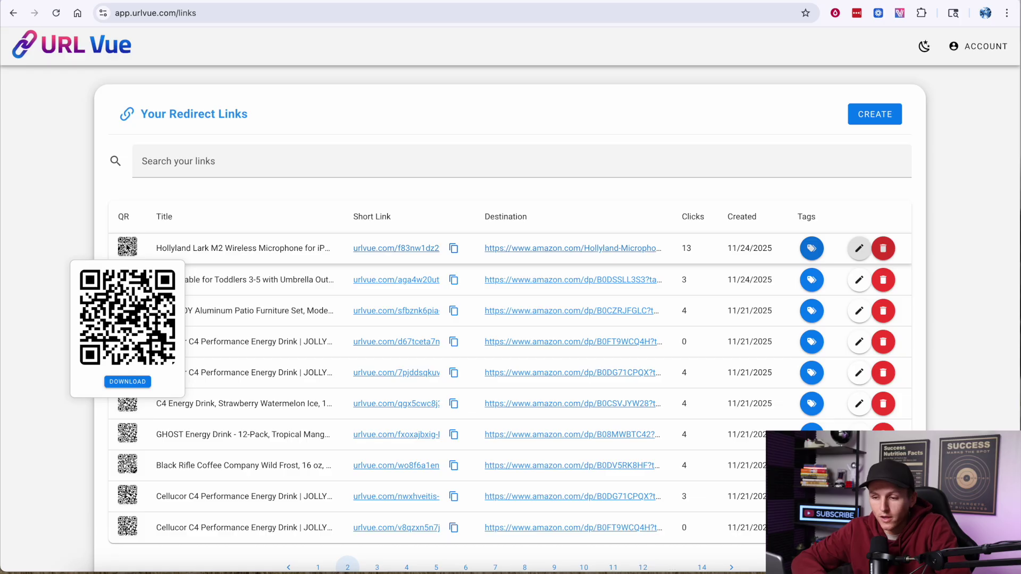
{"action": "left_click", "coordinate": [684, 247]}
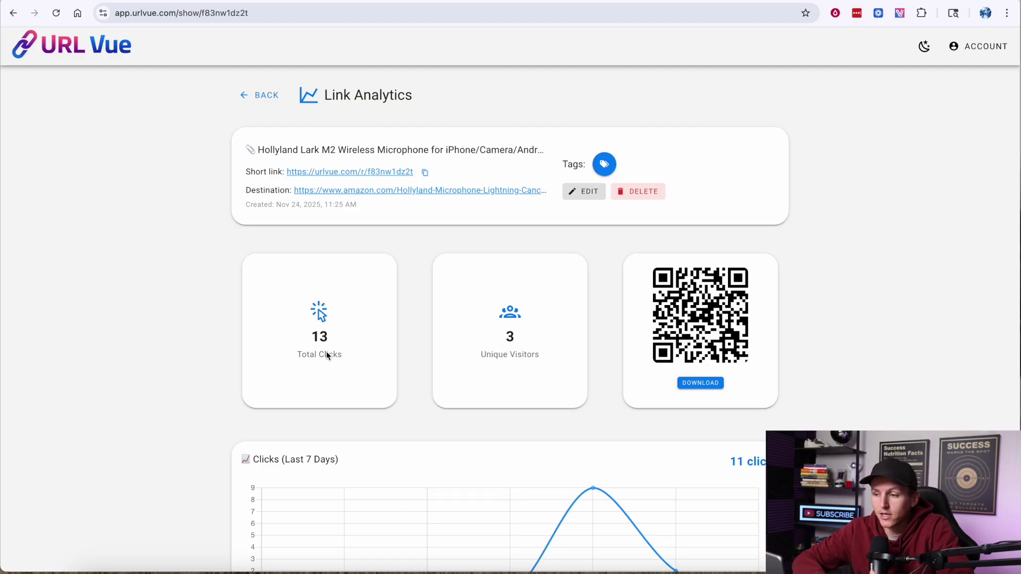
{"action": "scroll", "coordinate": [326, 355], "scroll_direction": "down", "scroll_amount": 3}
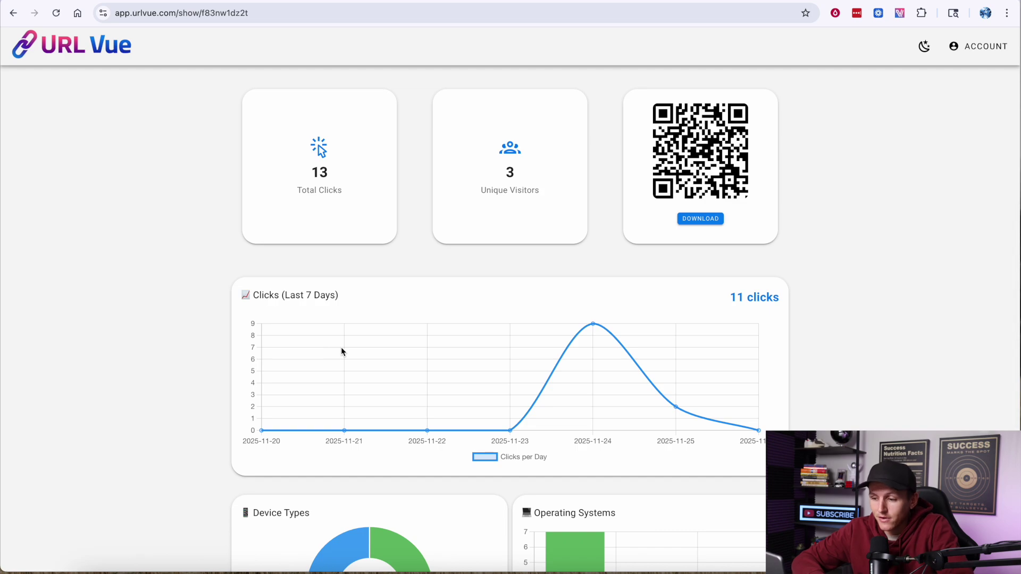
{"action": "scroll", "coordinate": [340, 347], "scroll_direction": "down", "scroll_amount": 3}
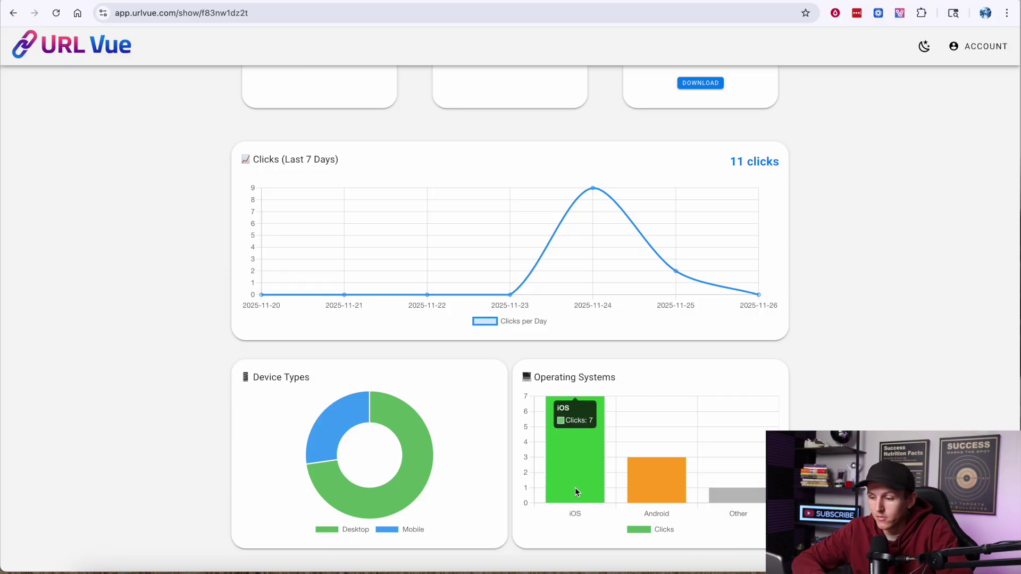
{"action": "mouse_move", "coordinate": [677, 489]}
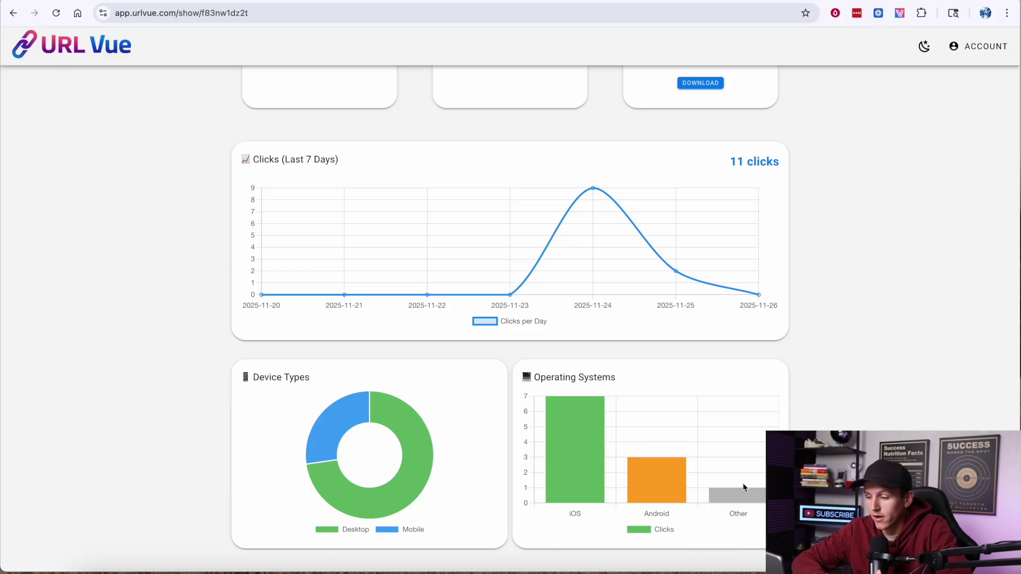
{"action": "scroll", "coordinate": [640, 369], "scroll_direction": "up", "scroll_amount": 5}
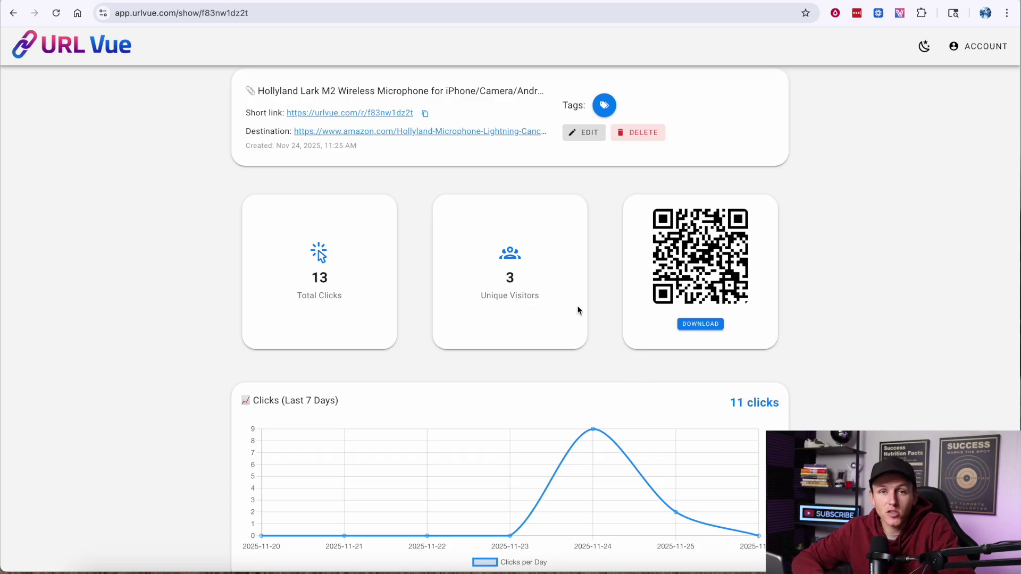
{"action": "scroll", "coordinate": [577, 308], "scroll_direction": "up", "scroll_amount": 1}
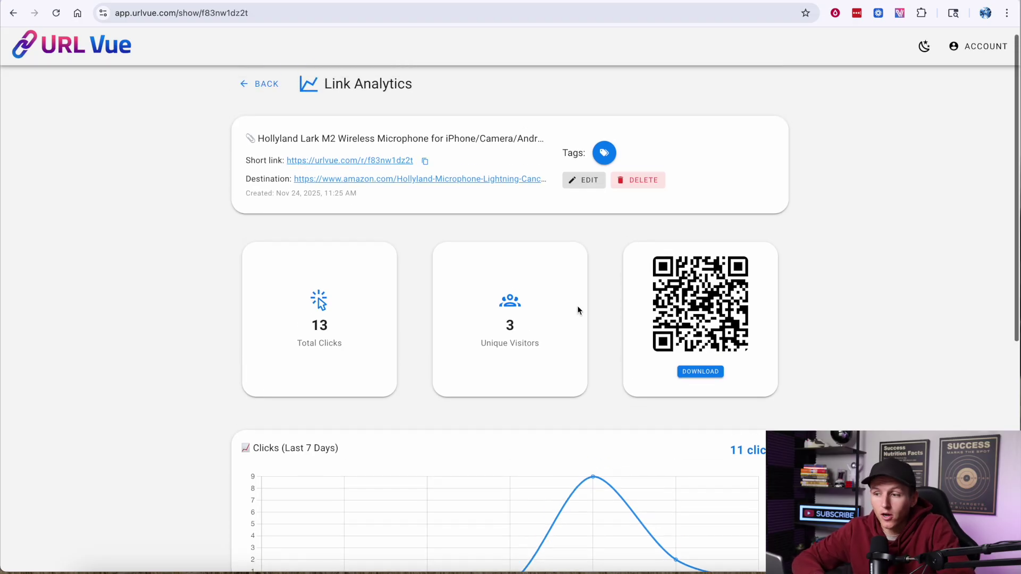
{"action": "left_click", "coordinate": [255, 85]}
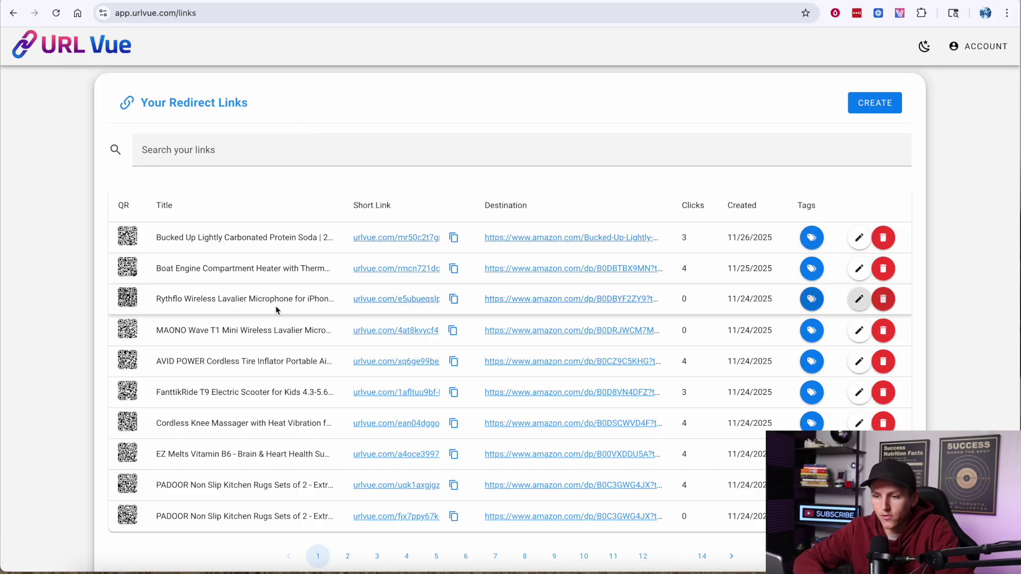
{"action": "left_click", "coordinate": [867, 103]}
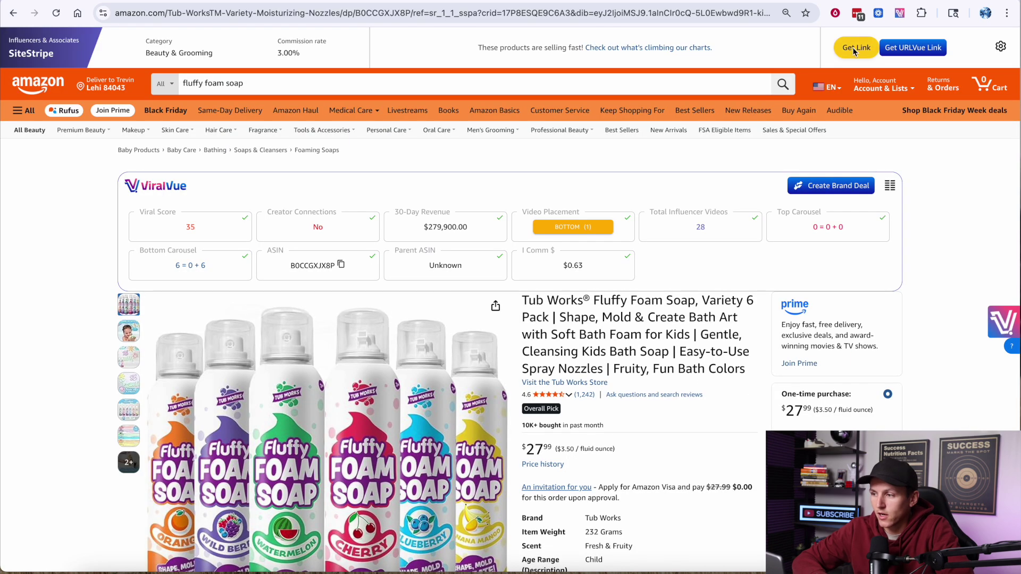
{"action": "left_click", "coordinate": [853, 49]}
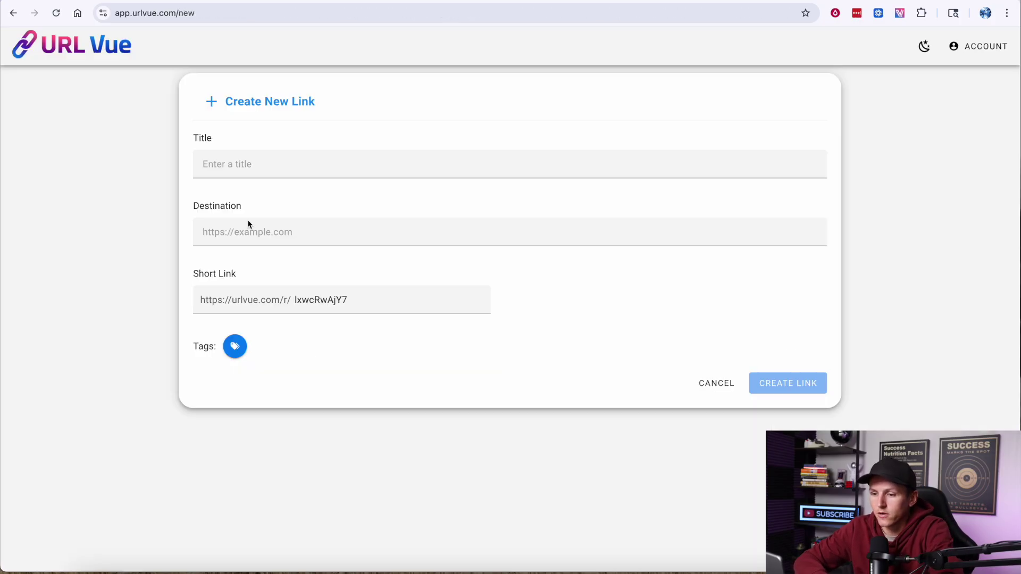
{"action": "left_click", "coordinate": [248, 223]}
{"action": "type", "text": "https://amzn.to/48lMfUH"}
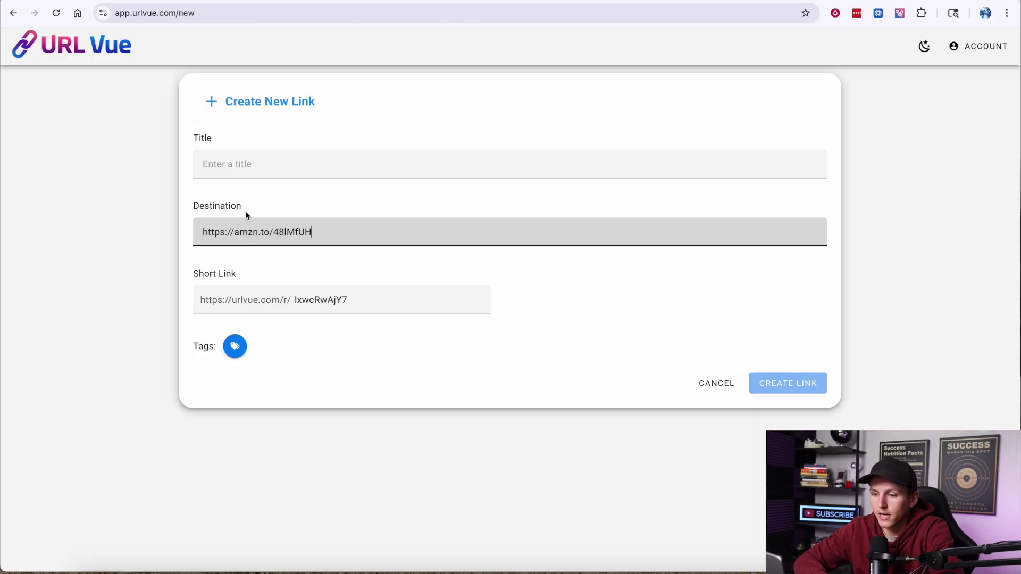
Title the new redirect link "foam soap" and create it
{"action": "left_click", "coordinate": [252, 161]}
{"action": "type", "text": "foal"}
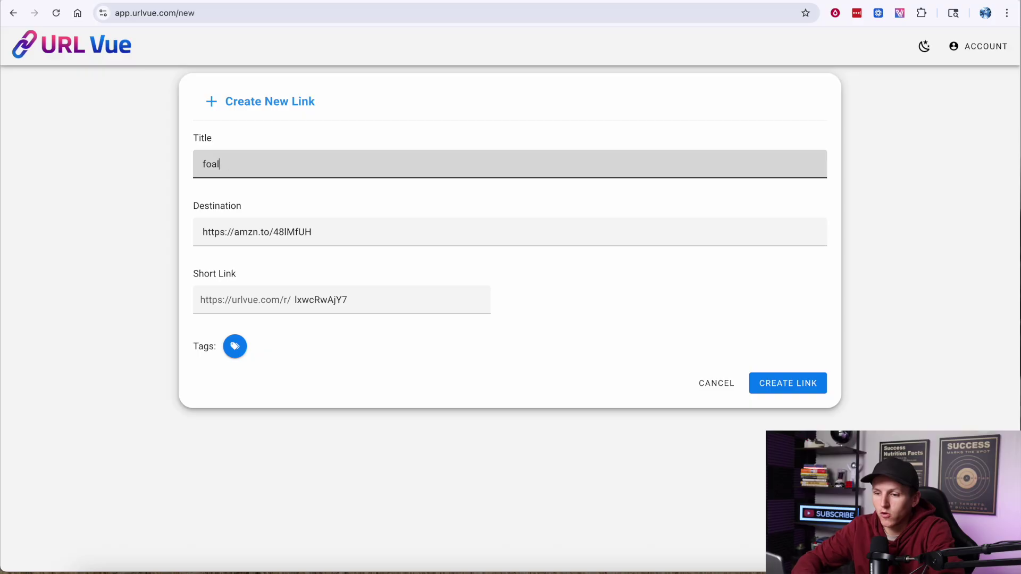
{"action": "key", "text": "BackSpace"}
{"action": "type", "text": "m soap"}
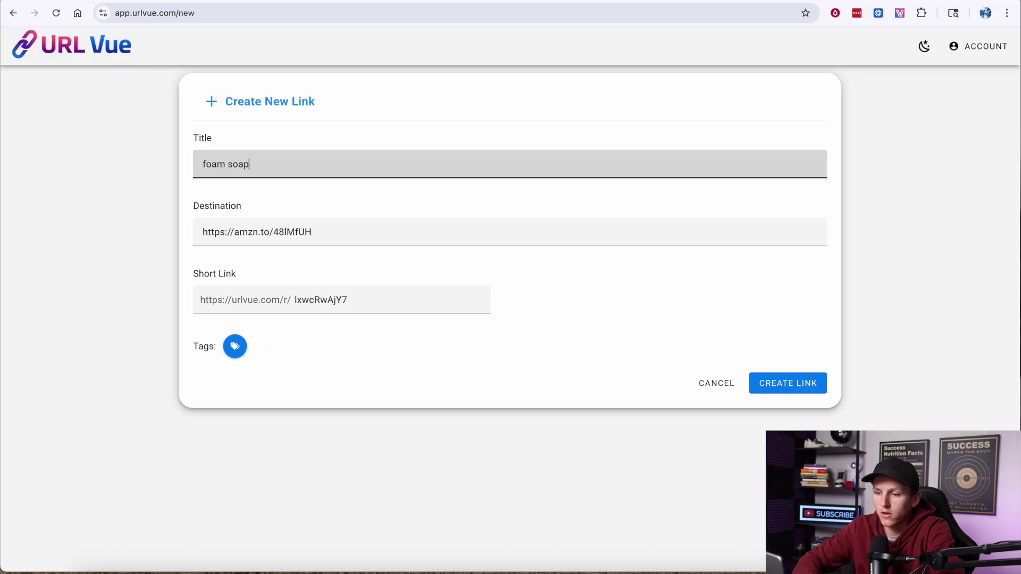
{"action": "left_click", "coordinate": [784, 382]}
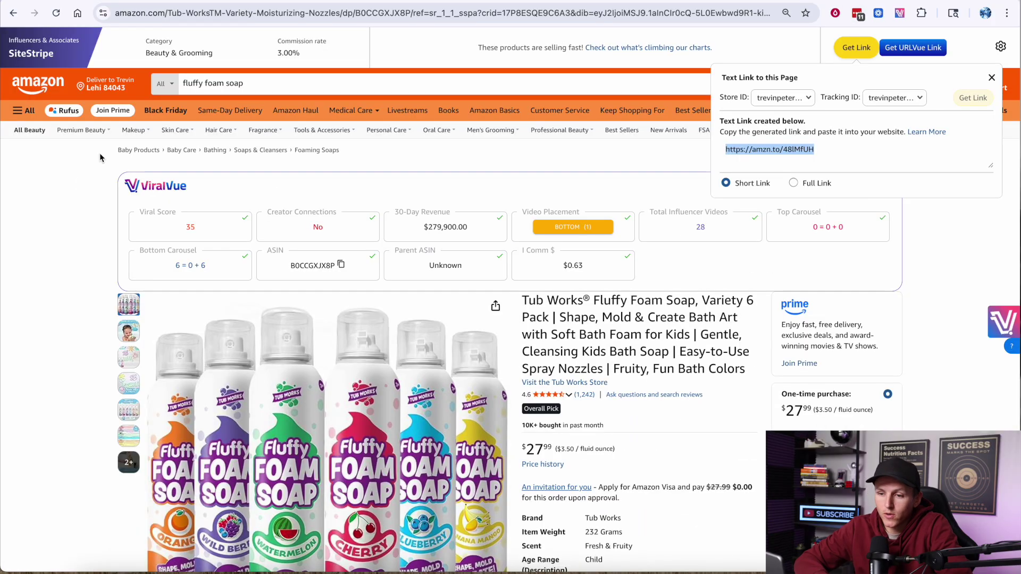
On Amazon, generate a URLVue redirect link for the Tub Works Fluffy Foam Soap page with the suggested title and slug
{"action": "left_click", "coordinate": [209, 199]}
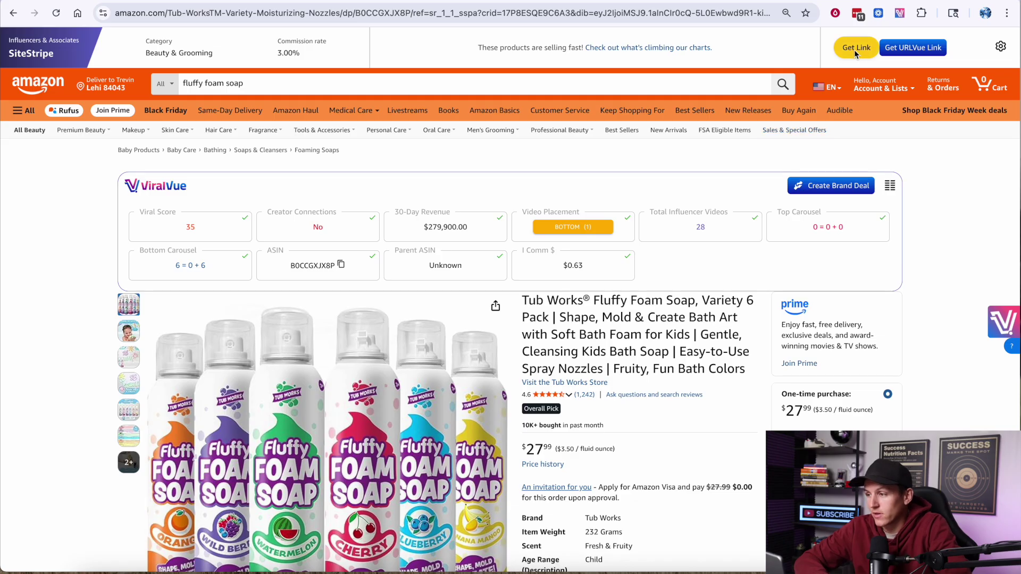
{"action": "left_click", "coordinate": [911, 53]}
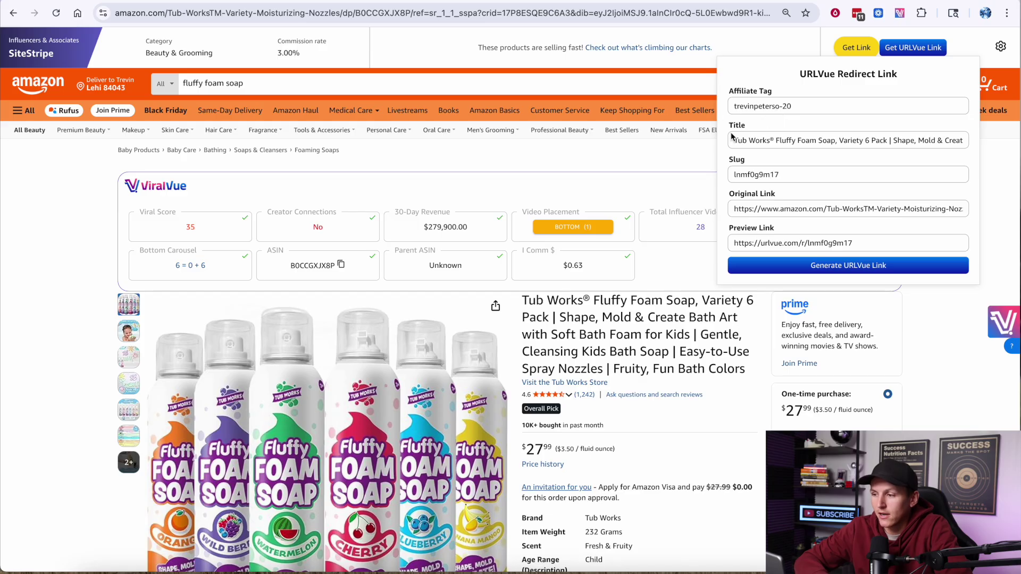
{"action": "left_click_drag", "start_coordinate": [780, 175], "coordinate": [733, 176]}
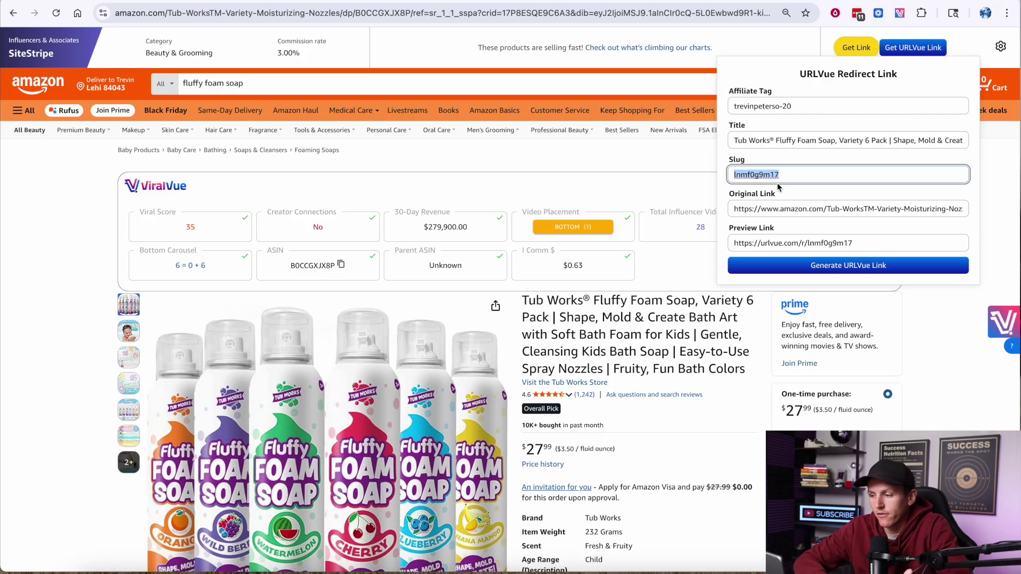
{"action": "left_click", "coordinate": [828, 267]}
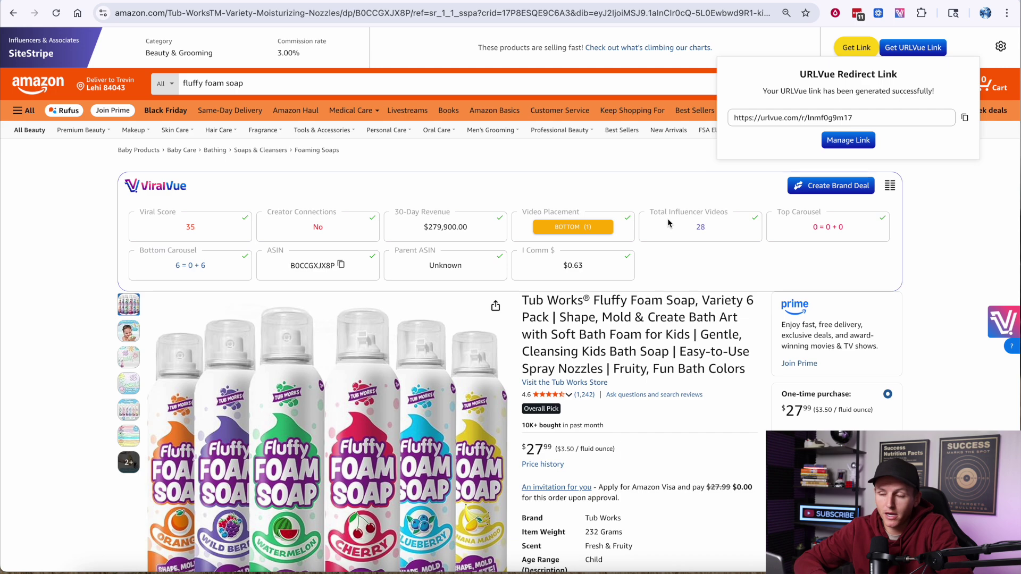
{"action": "left_click", "coordinate": [743, 41]}
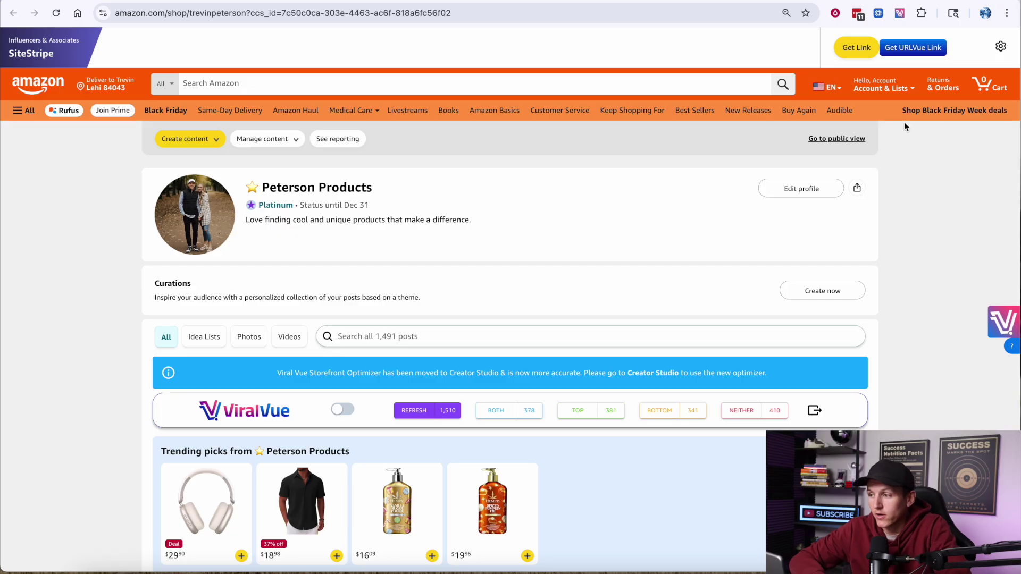
Generate a URLVue redirect link for the Amazon storefront page with the custom slug "shopmypicks"
{"action": "left_click", "coordinate": [902, 47]}
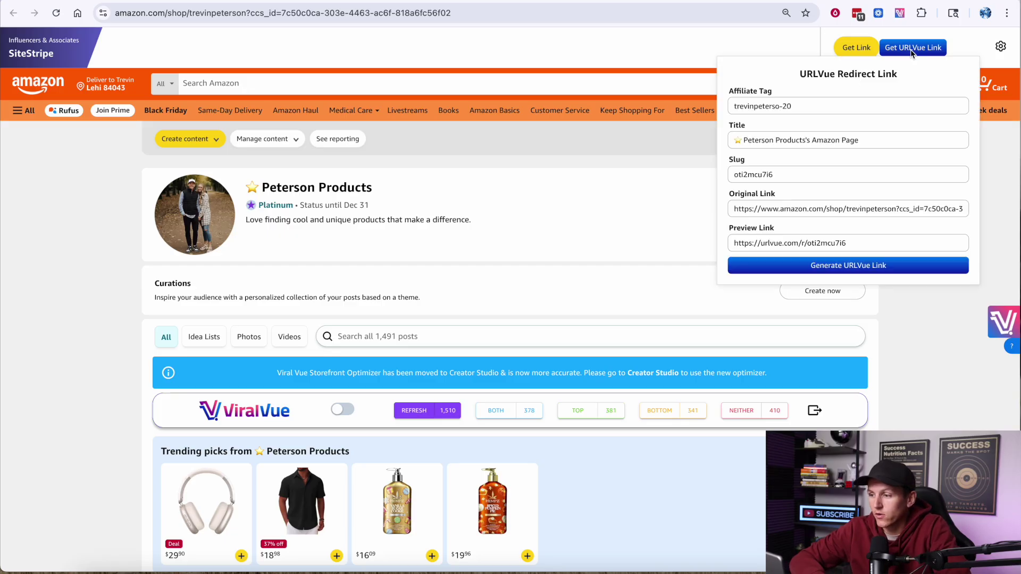
{"action": "left_click_drag", "start_coordinate": [777, 175], "coordinate": [728, 175]}
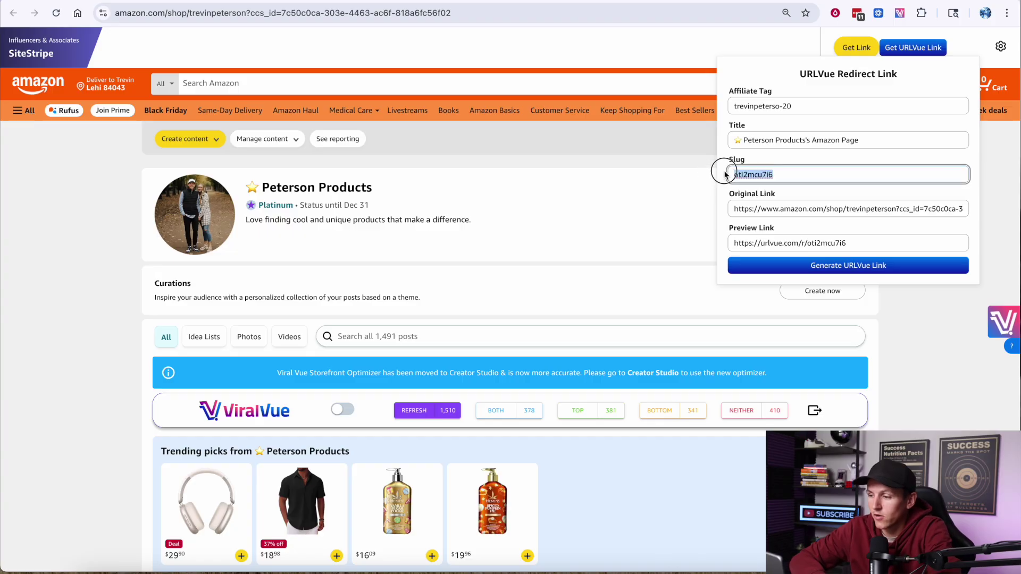
{"action": "type", "text": "shop"}
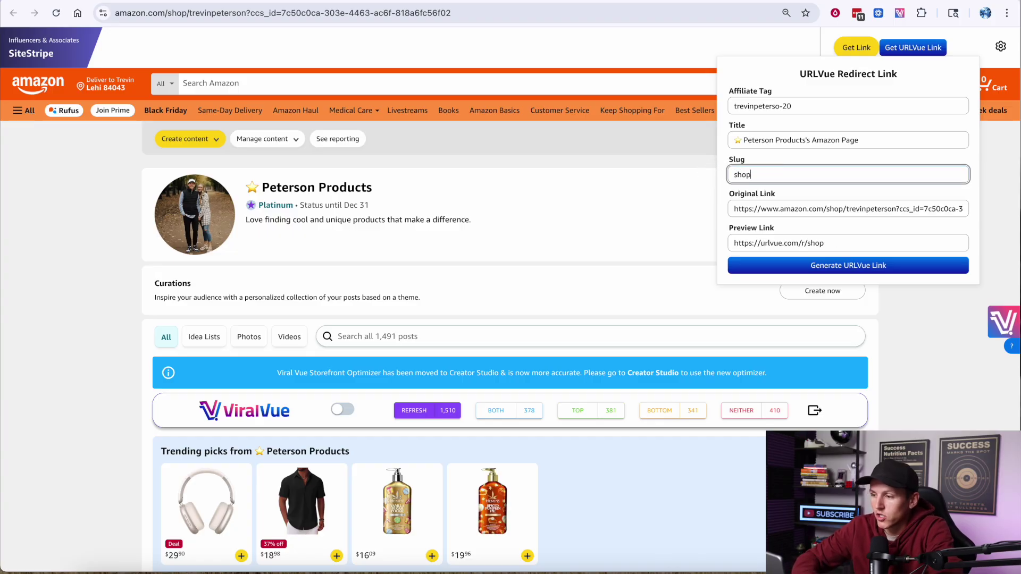
{"action": "type", "text": "mypicks"}
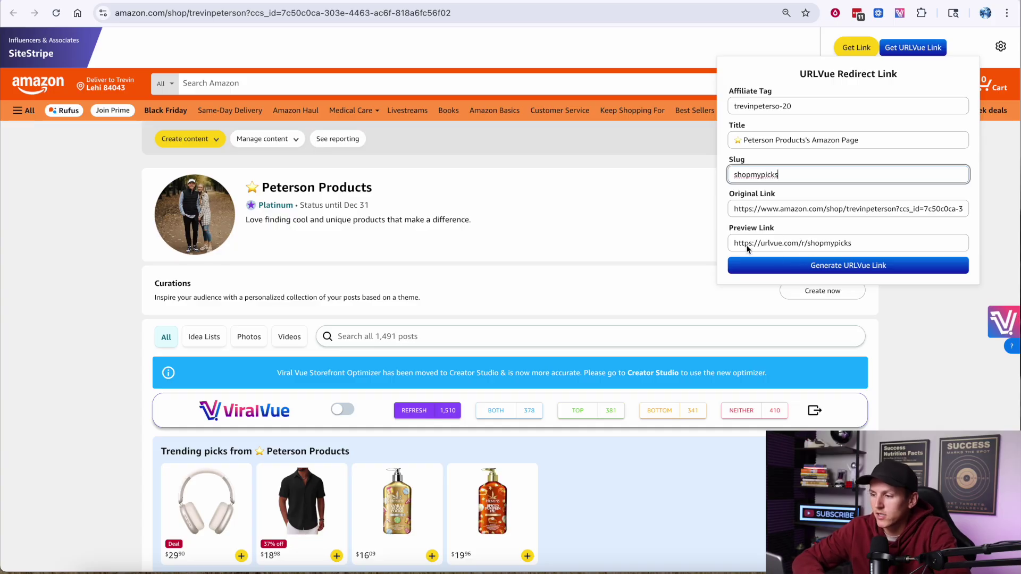
{"action": "left_click", "coordinate": [831, 268]}
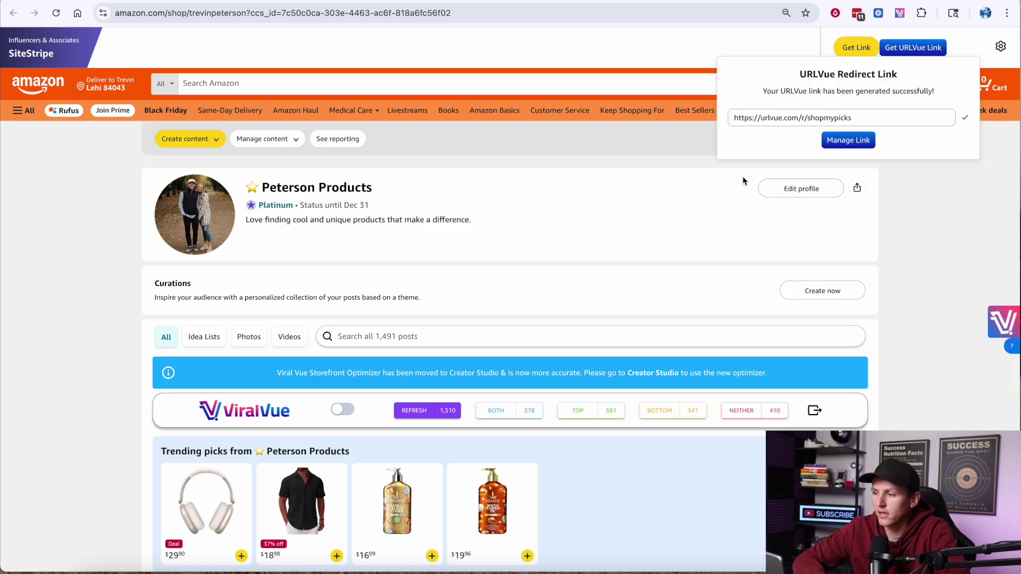
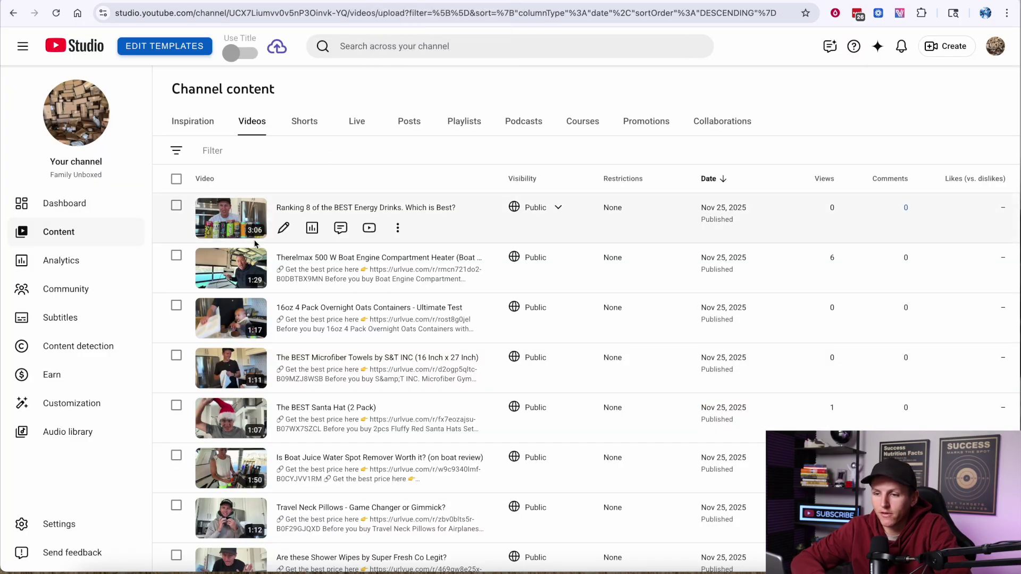
From the Amazon pistachio butter video post, start a YouTube upload with the file "a butter.mov" from Downloads
{"action": "mouse_move", "coordinate": [282, 207]}
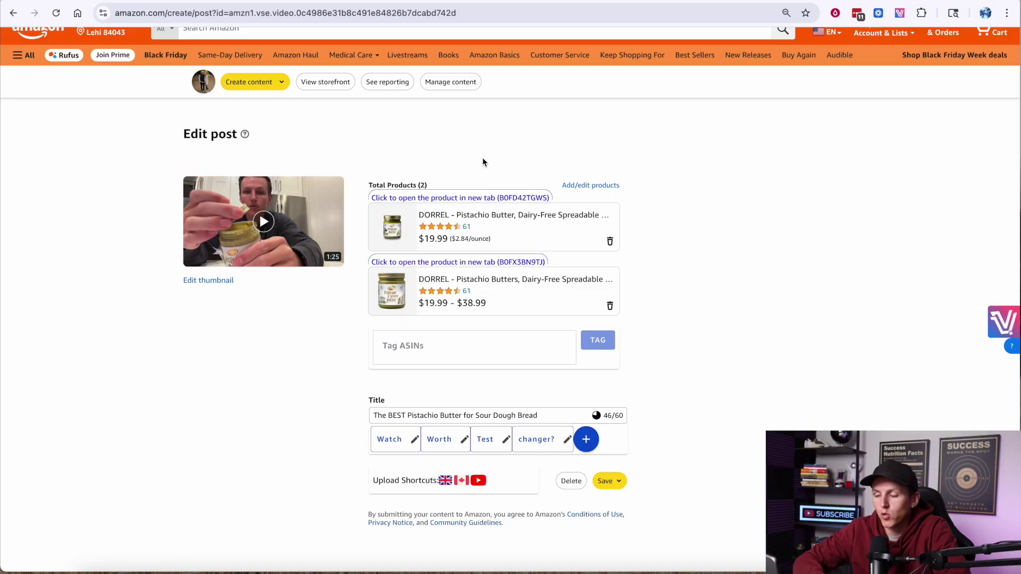
{"action": "scroll", "coordinate": [483, 153], "scroll_direction": "down", "scroll_amount": 1}
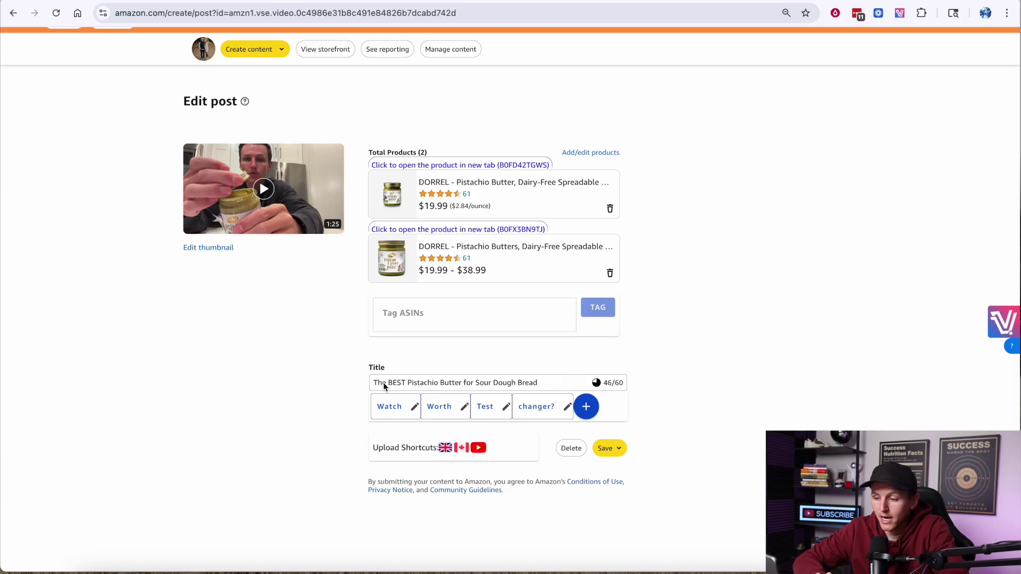
{"action": "left_click", "coordinate": [480, 449]}
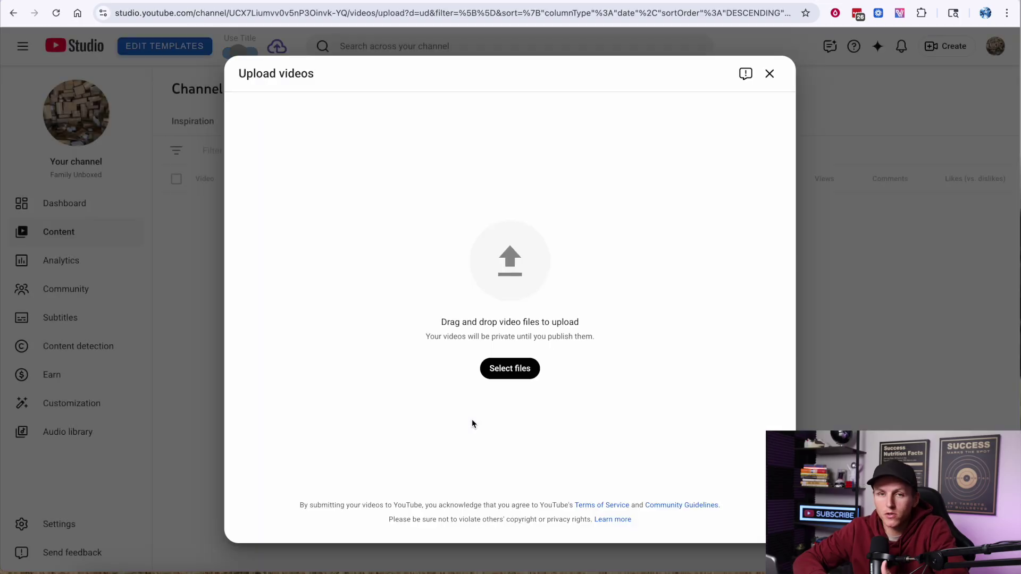
{"action": "left_click", "coordinate": [508, 369]}
{"action": "scroll", "coordinate": [459, 280], "scroll_direction": "down", "scroll_amount": 3}
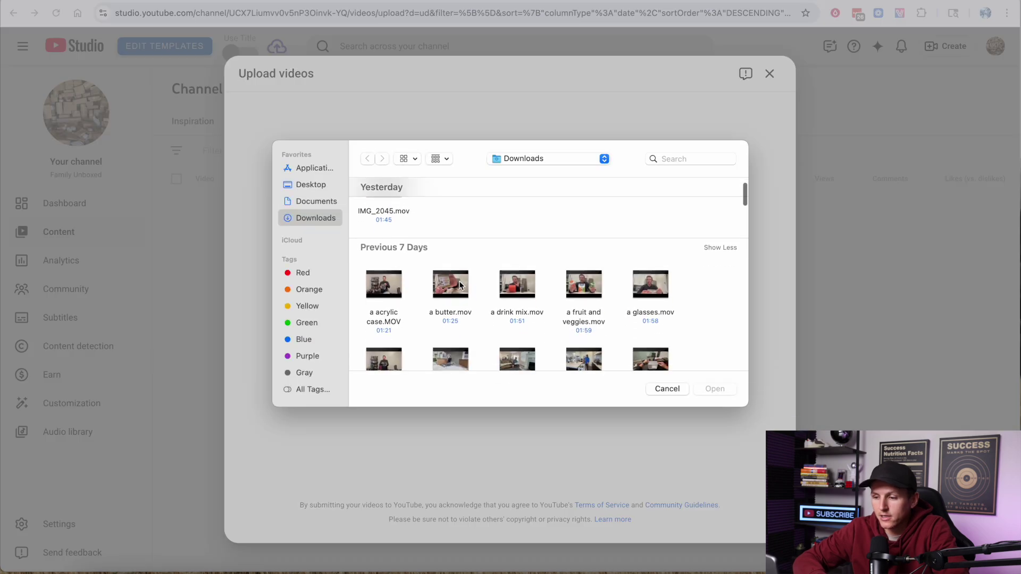
{"action": "left_click", "coordinate": [451, 273]}
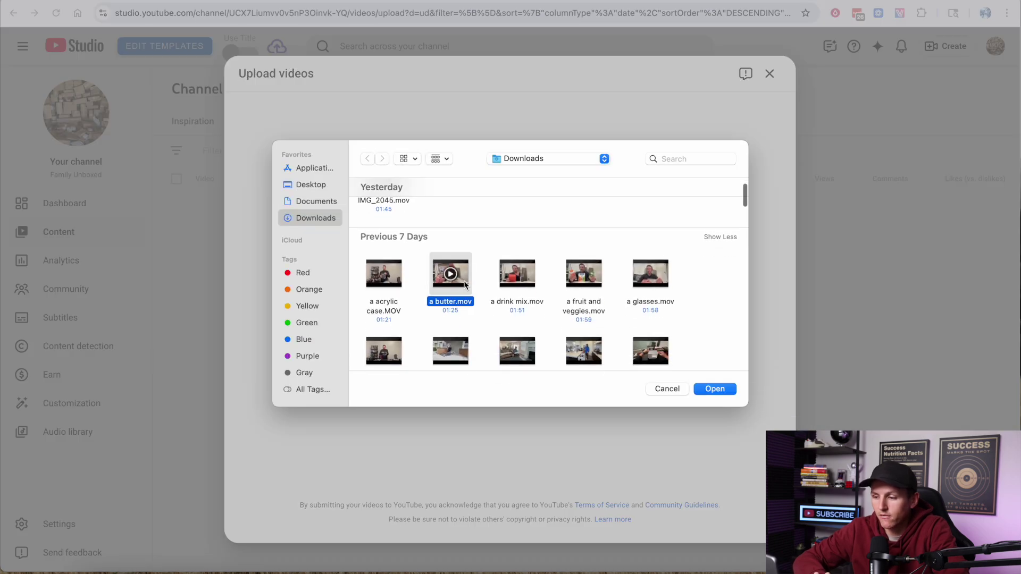
{"action": "left_click", "coordinate": [714, 389]}
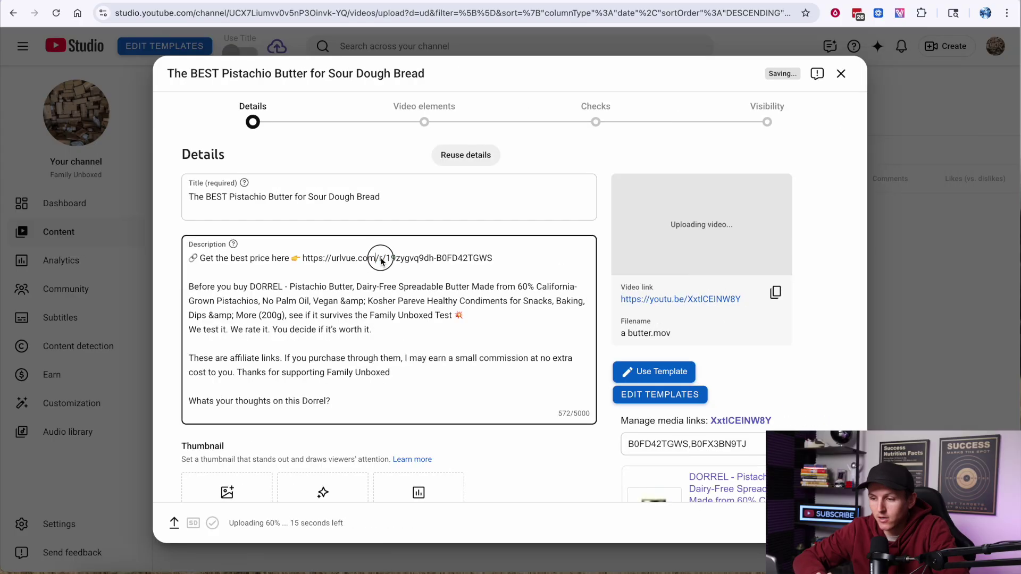
Examine the URLVue link in the uploaded video's description and the product linking option in its details
{"action": "left_click_drag", "start_coordinate": [384, 258], "coordinate": [303, 258]}
{"action": "left_click", "coordinate": [494, 261]}
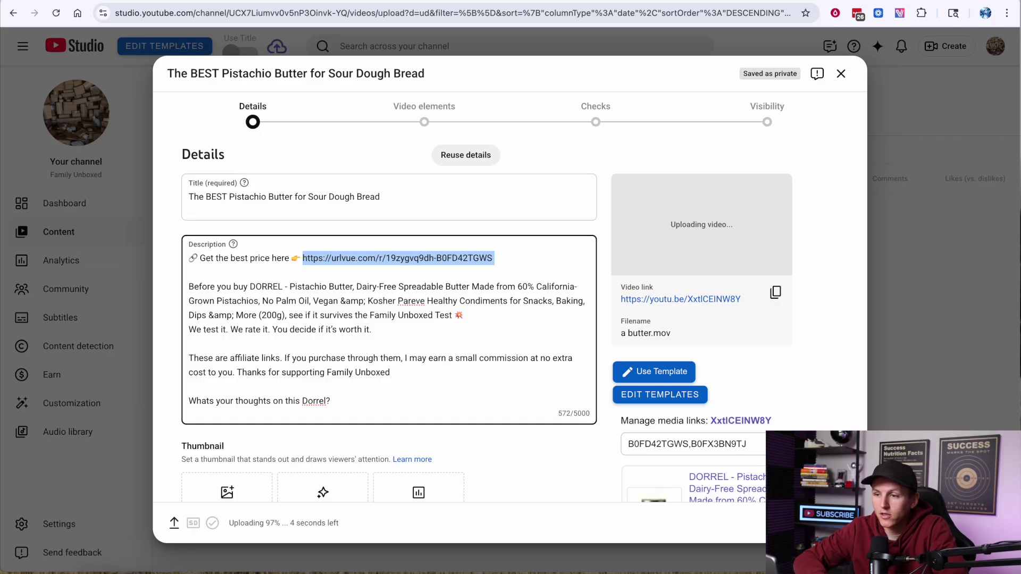
{"action": "left_click", "coordinate": [468, 1]}
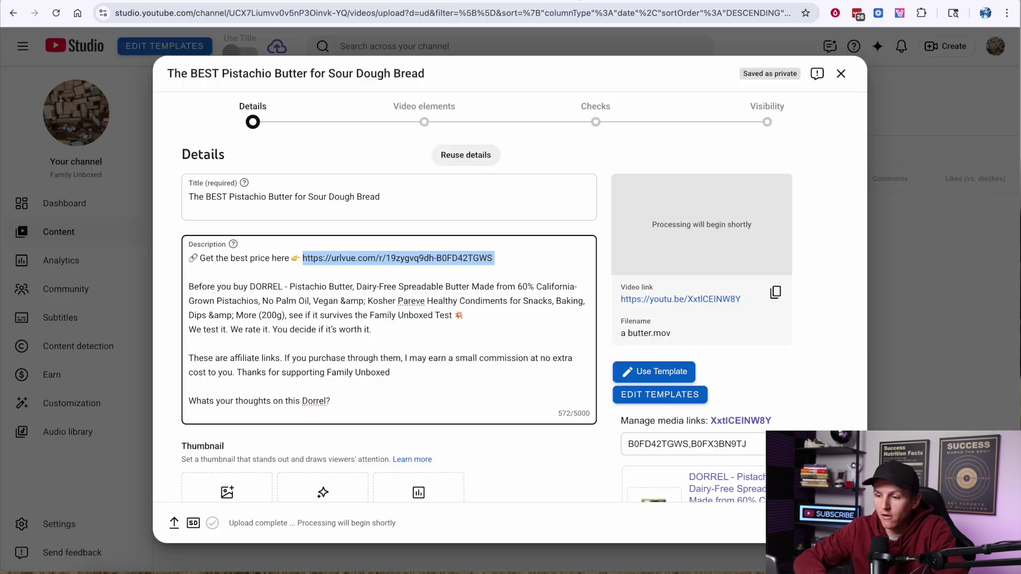
{"action": "left_click", "coordinate": [468, 1]}
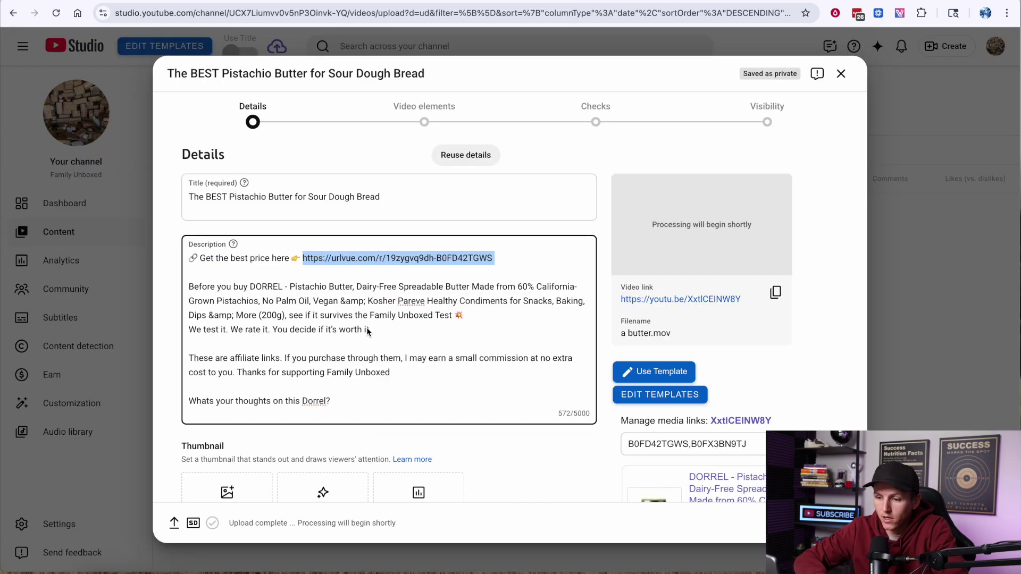
{"action": "scroll", "coordinate": [723, 312], "scroll_direction": "down", "scroll_amount": 7}
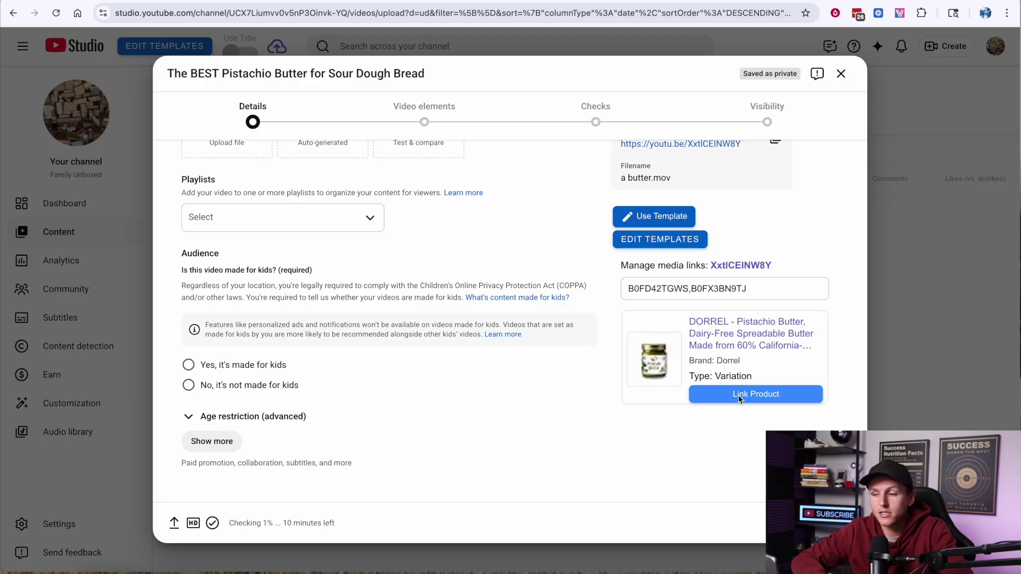
Link the DORREL pistachio butter product to the uploaded video and set its audience to not made for kids
{"action": "left_click", "coordinate": [738, 395]}
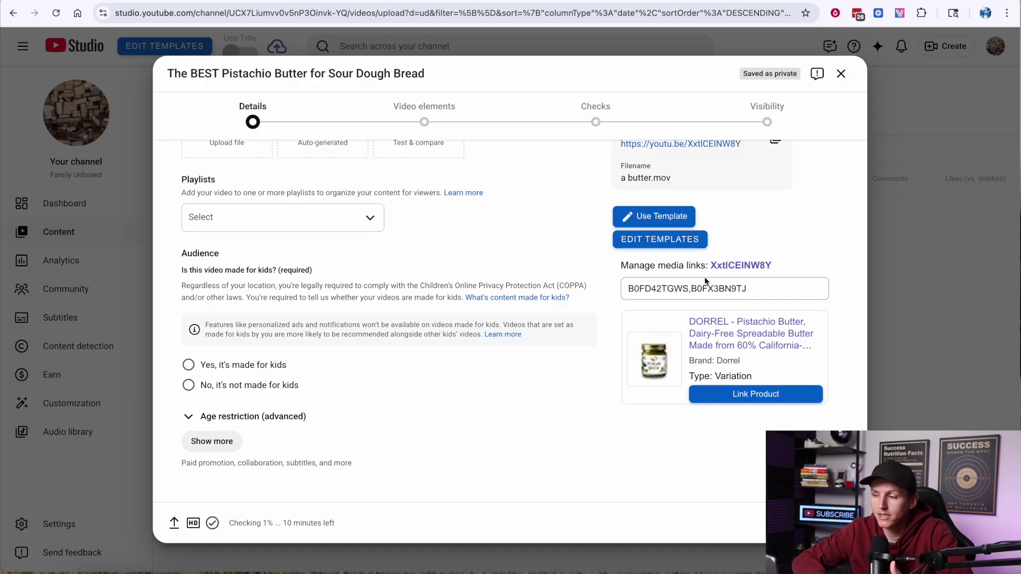
{"action": "left_click", "coordinate": [748, 395]}
{"action": "left_click", "coordinate": [189, 385]}
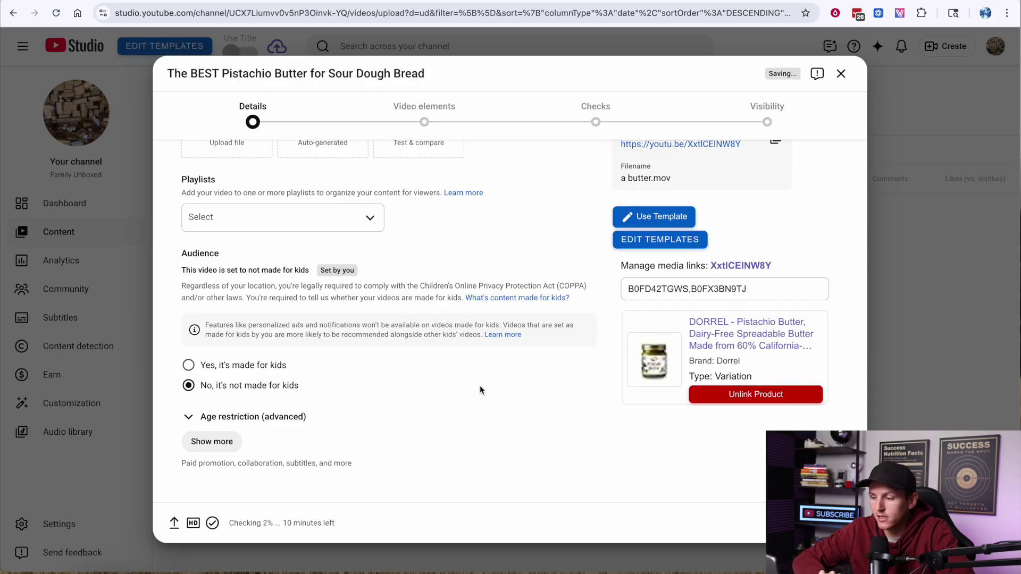
Proceed through the video elements and checks, set the pistachio butter video's visibility to Public, and publish it
{"action": "left_click", "coordinate": [835, 523]}
{"action": "left_click", "coordinate": [835, 523]}
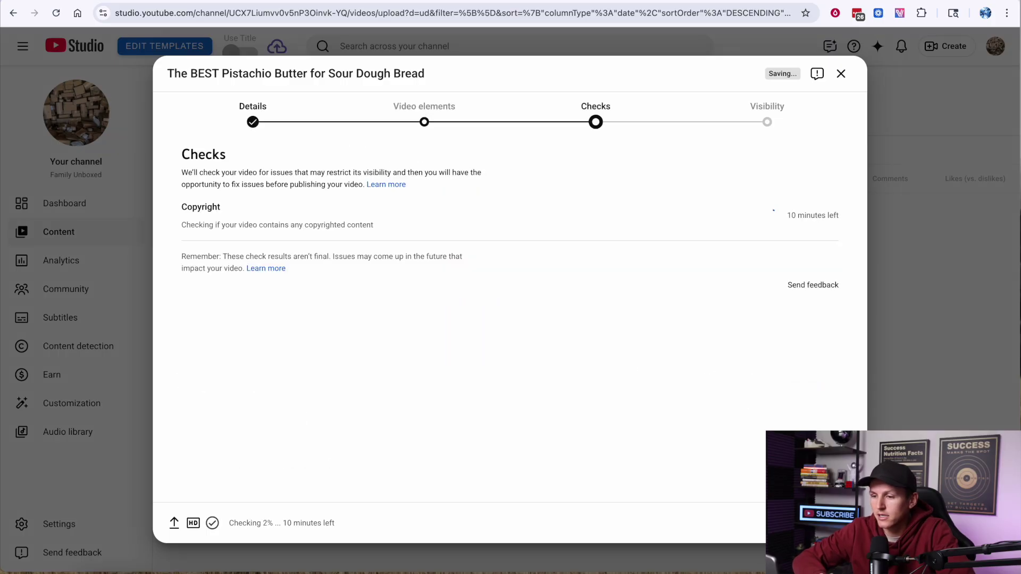
{"action": "left_click", "coordinate": [835, 523]}
{"action": "left_click", "coordinate": [218, 307]}
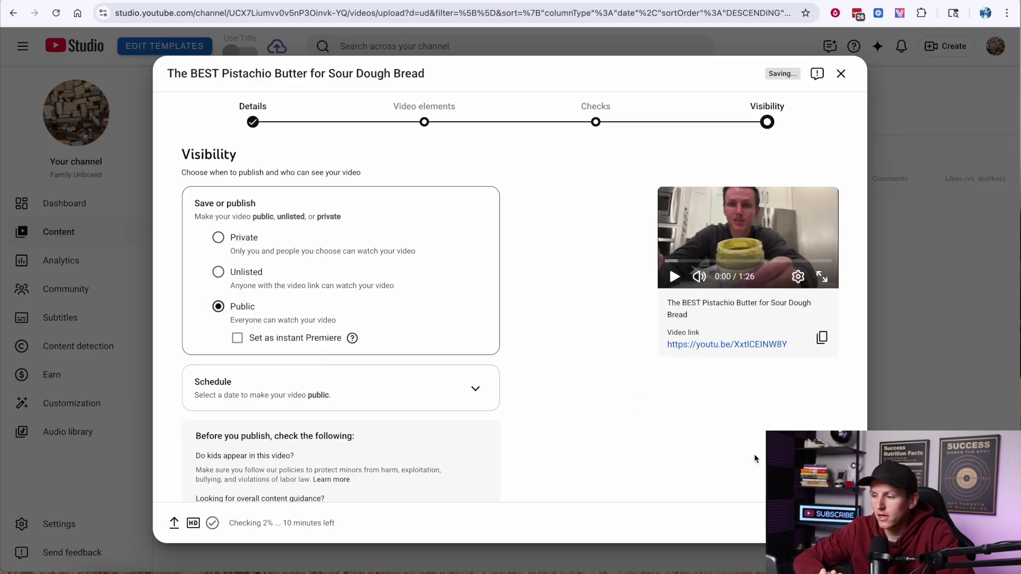
{"action": "left_click", "coordinate": [835, 522]}
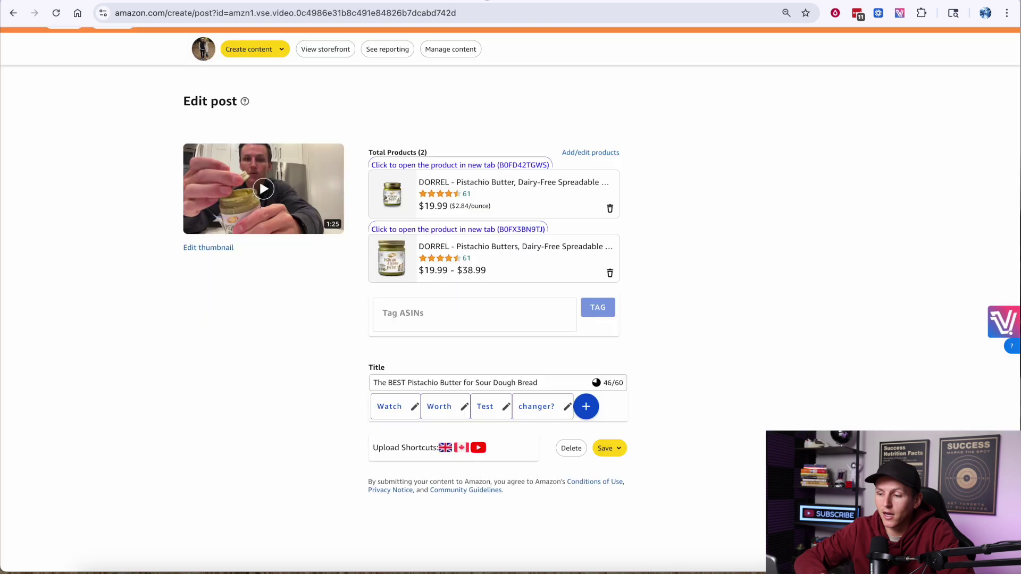
Submit the Amazon post "The BEST Pistachio Butter for Sour Dough Bread" with its two tagged products
{"action": "left_click", "coordinate": [610, 448]}
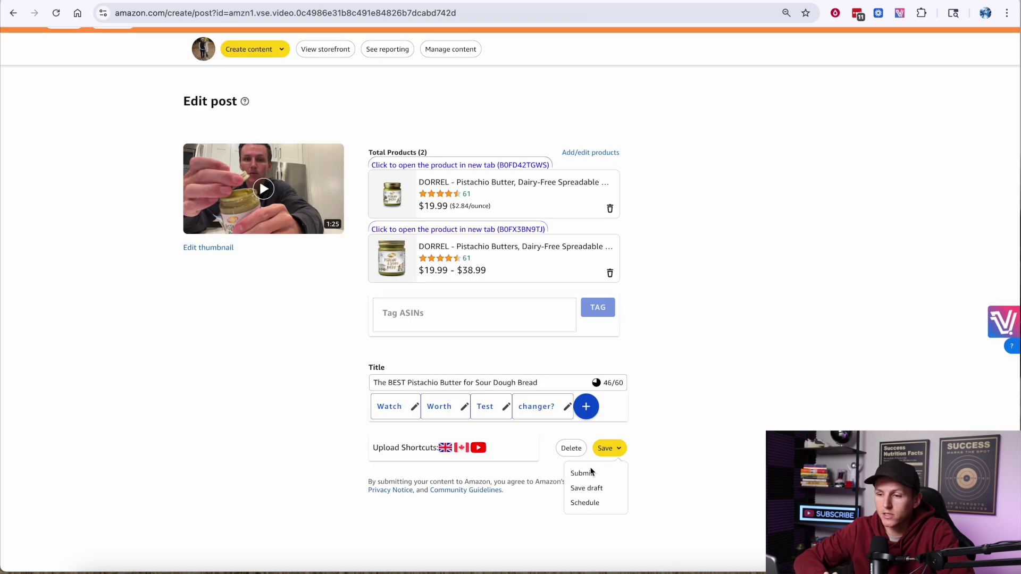
{"action": "left_click", "coordinate": [582, 474]}
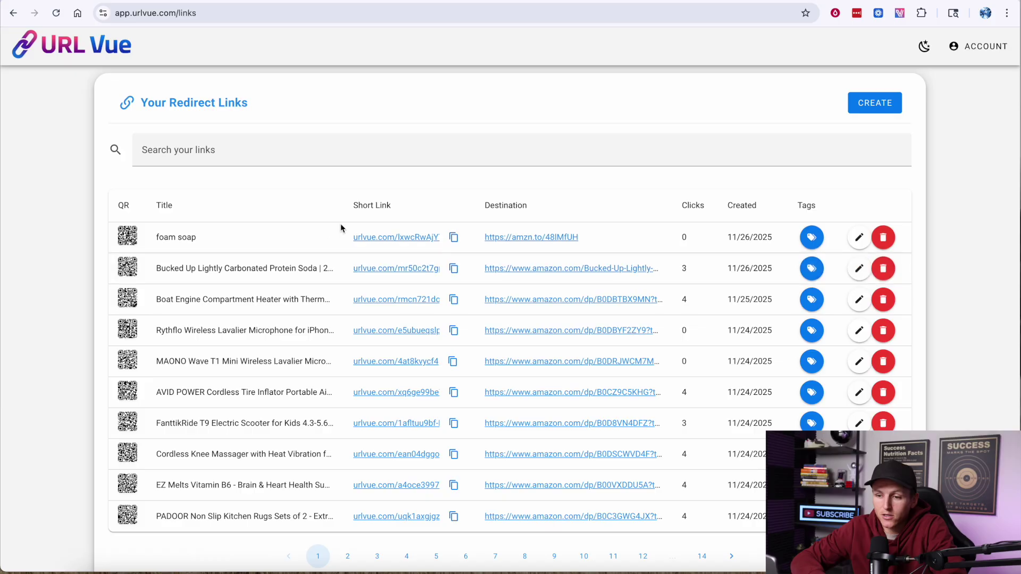
Examine the QR codes, short links, destinations and click counts in the URLVue redirect links list
{"action": "mouse_move", "coordinate": [128, 232]}
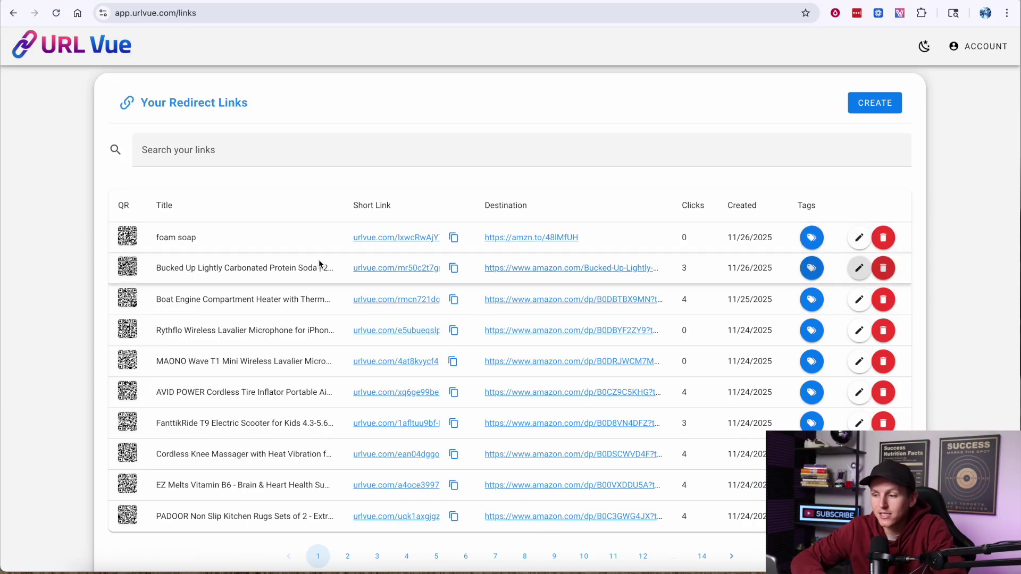
{"action": "scroll", "coordinate": [325, 264], "scroll_direction": "down", "scroll_amount": 2}
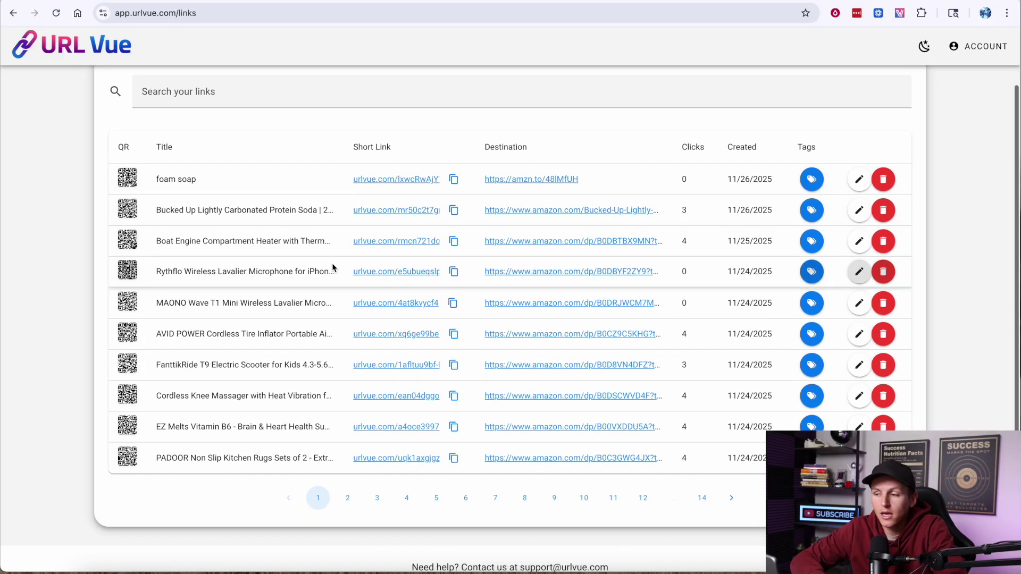